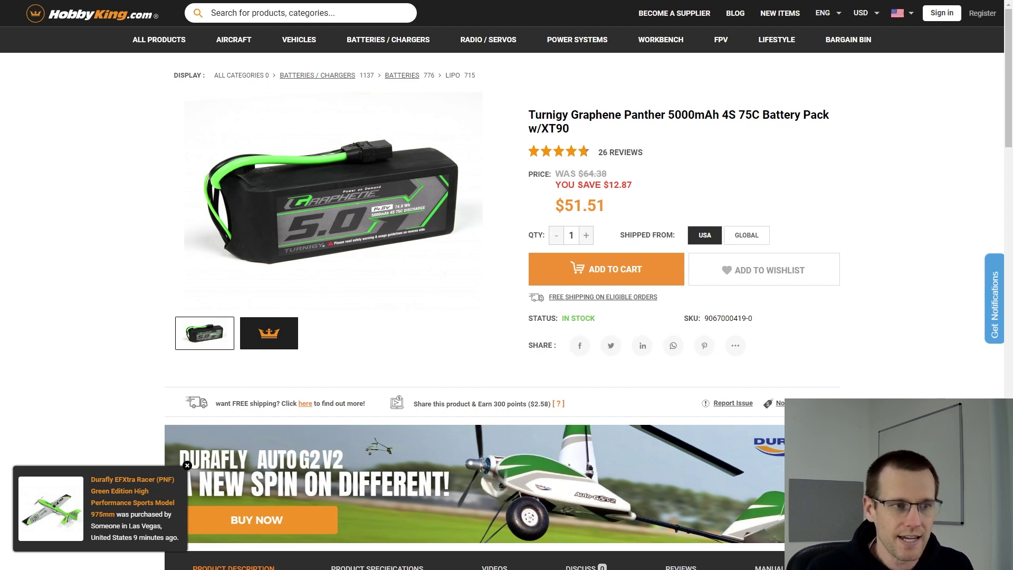
Examine the weight, battery size and pack resistance in the specs of the Turnigy Graphene Panther 5000mAh 4S 75C battery
{"action": "scroll", "coordinate": [501, 306], "scroll_direction": "down", "scroll_amount": 4}
{"action": "scroll", "coordinate": [485, 409], "scroll_direction": "down", "scroll_amount": 7}
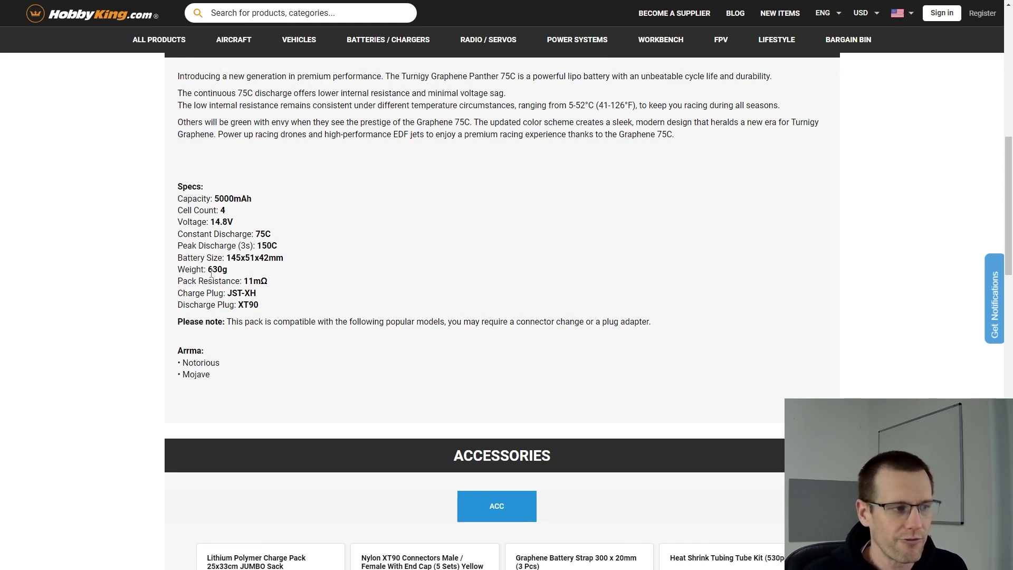
{"action": "left_click_drag", "start_coordinate": [208, 269], "coordinate": [296, 259]}
{"action": "left_click", "coordinate": [247, 294]}
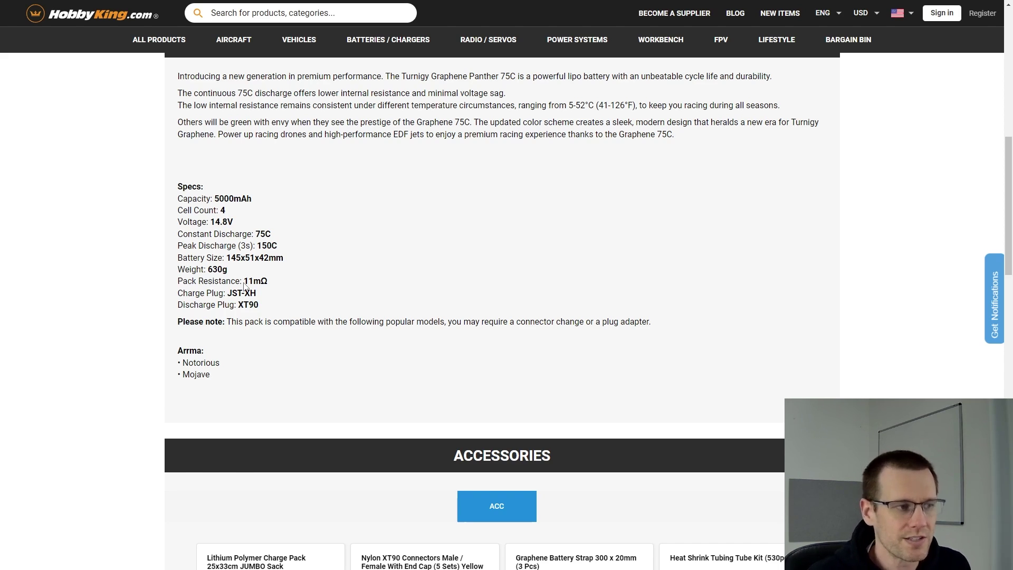
{"action": "scroll", "coordinate": [407, 224], "scroll_direction": "up", "scroll_amount": 10}
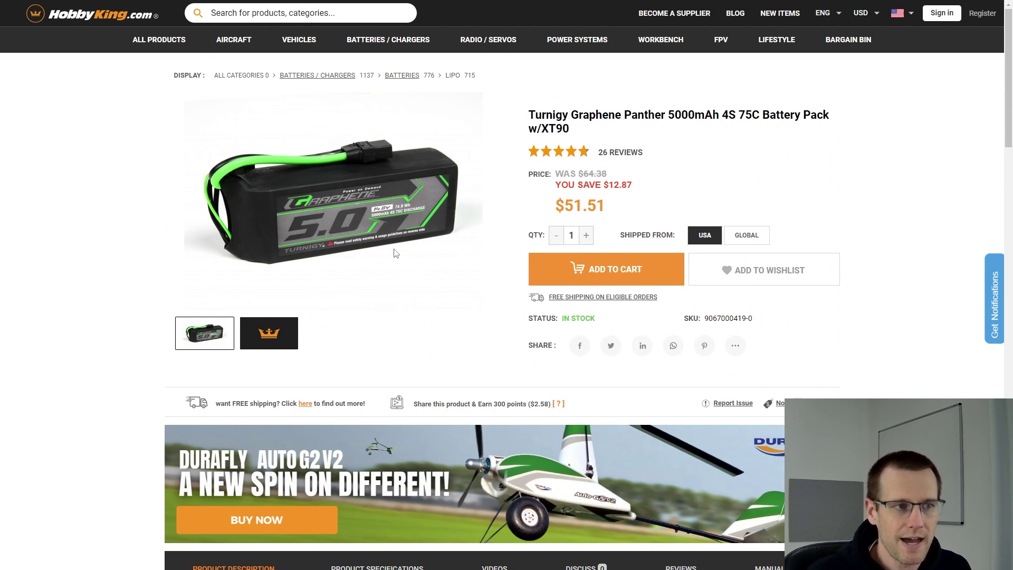
{"action": "scroll", "coordinate": [339, 220], "scroll_direction": "down", "scroll_amount": 10}
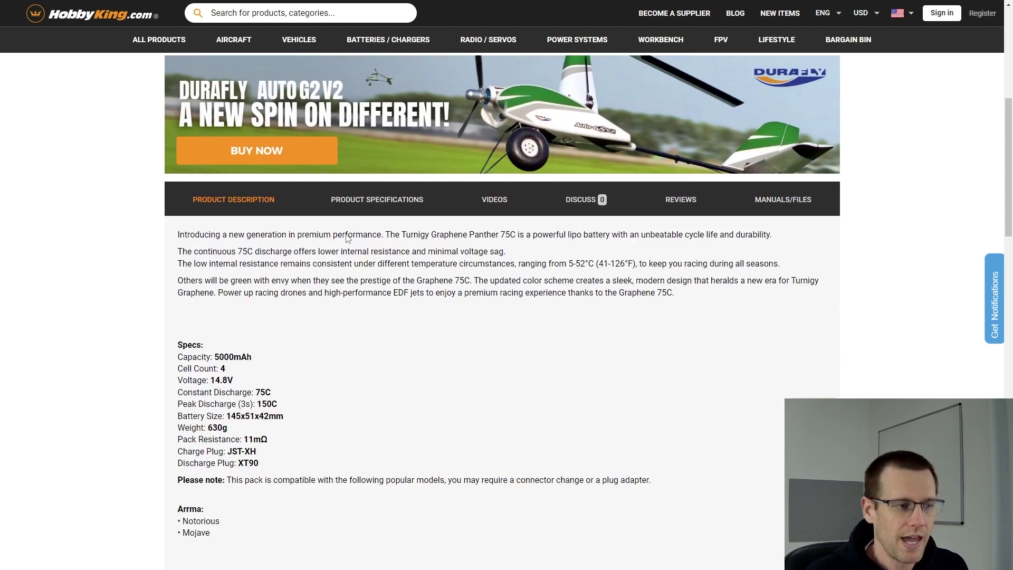
{"action": "left_click_drag", "start_coordinate": [243, 281], "coordinate": [271, 284]}
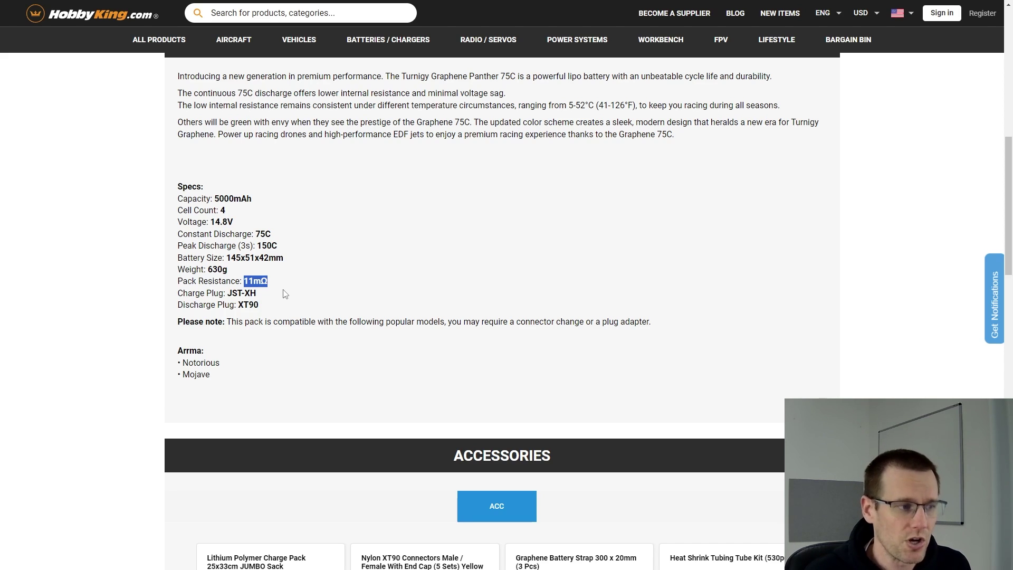
{"action": "left_click", "coordinate": [378, 236]}
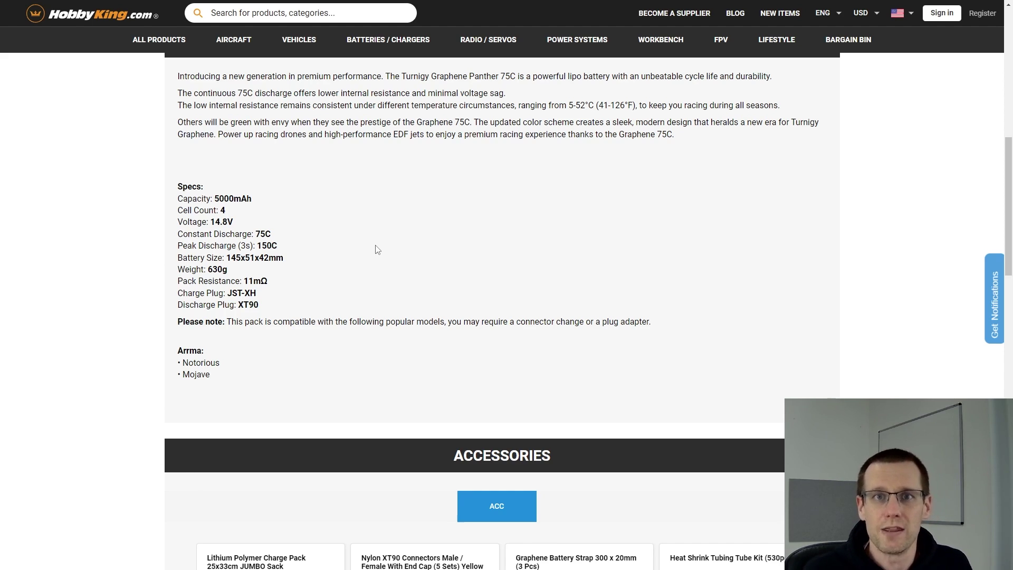
Review the 4S battery's listed dimensions and capacity in its product description
{"action": "scroll", "coordinate": [377, 250], "scroll_direction": "up", "scroll_amount": 1}
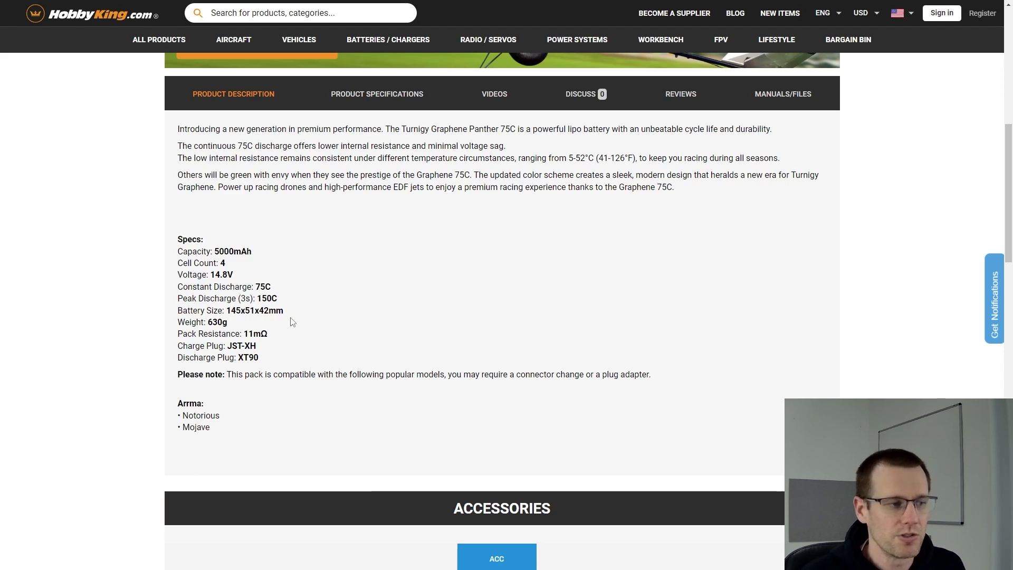
{"action": "left_click_drag", "start_coordinate": [224, 311], "coordinate": [264, 311]}
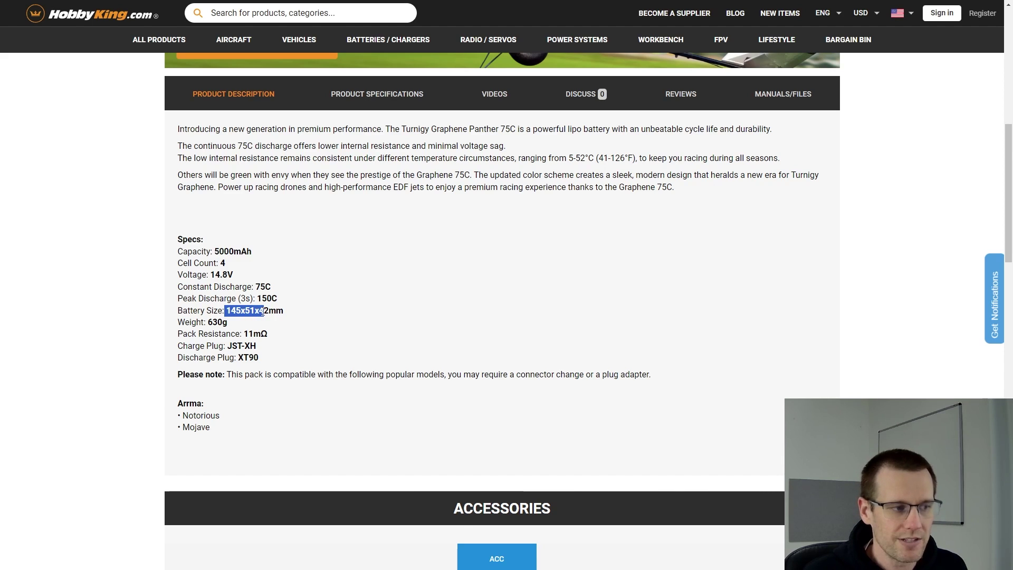
{"action": "left_click", "coordinate": [325, 336]}
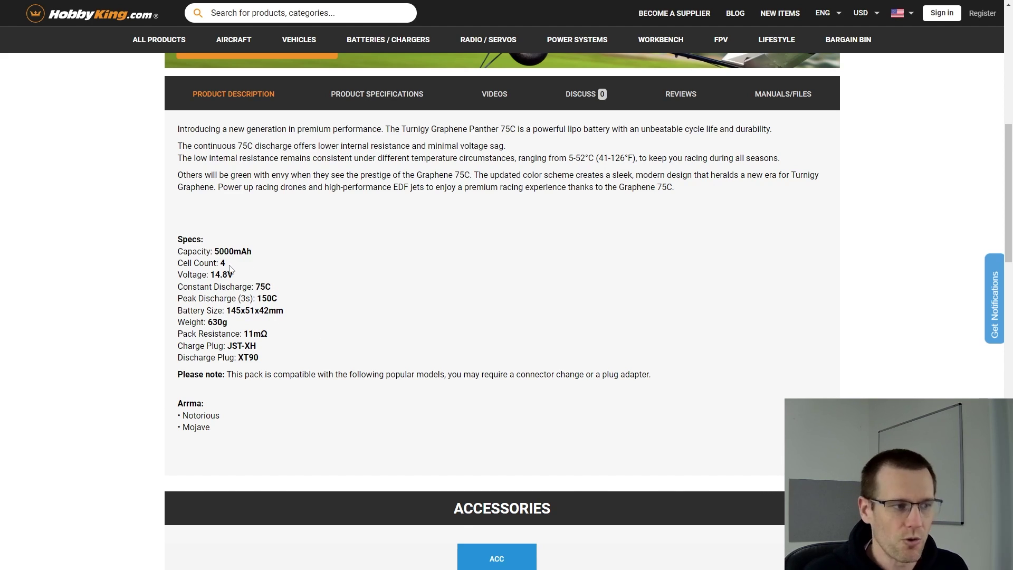
{"action": "left_click_drag", "start_coordinate": [214, 251], "coordinate": [259, 252]}
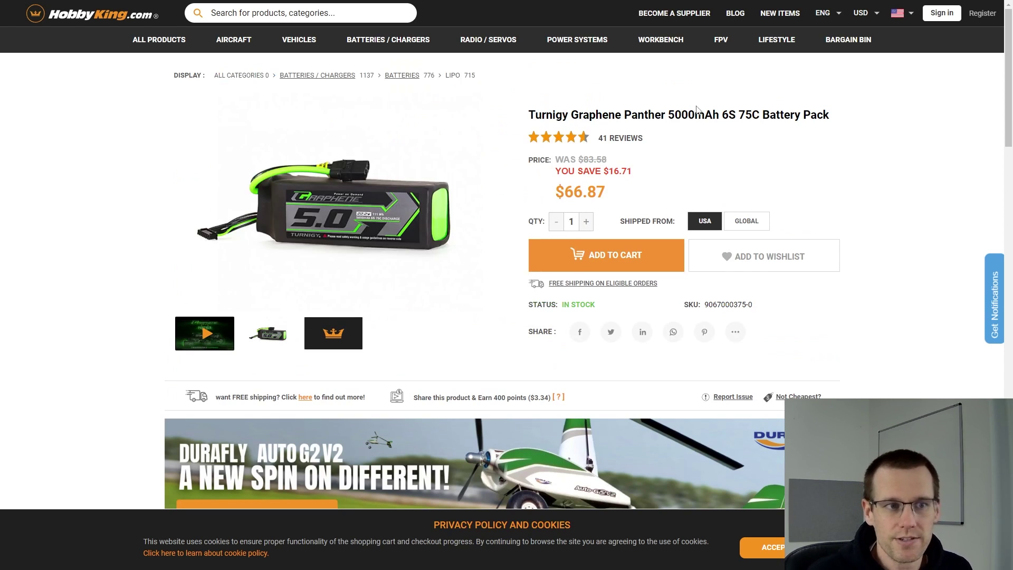
Examine the capacity, battery size and pack resistance in the specs of the Turnigy Graphene Panther 5000mAh 6S 75C battery
{"action": "left_click_drag", "start_coordinate": [530, 114], "coordinate": [752, 116]}
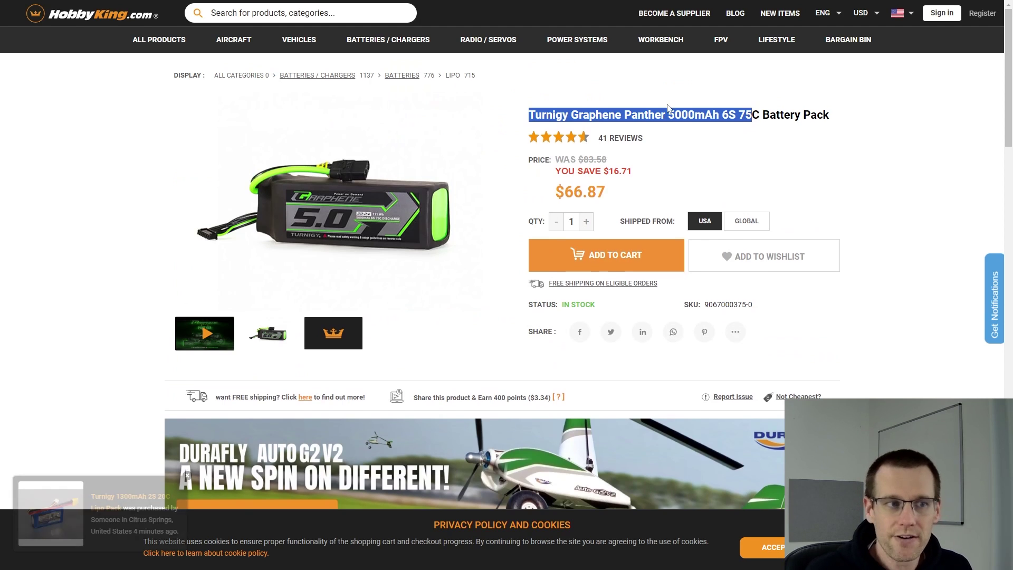
{"action": "scroll", "coordinate": [539, 169], "scroll_direction": "down", "scroll_amount": 8}
{"action": "scroll", "coordinate": [532, 197], "scroll_direction": "down", "scroll_amount": 2}
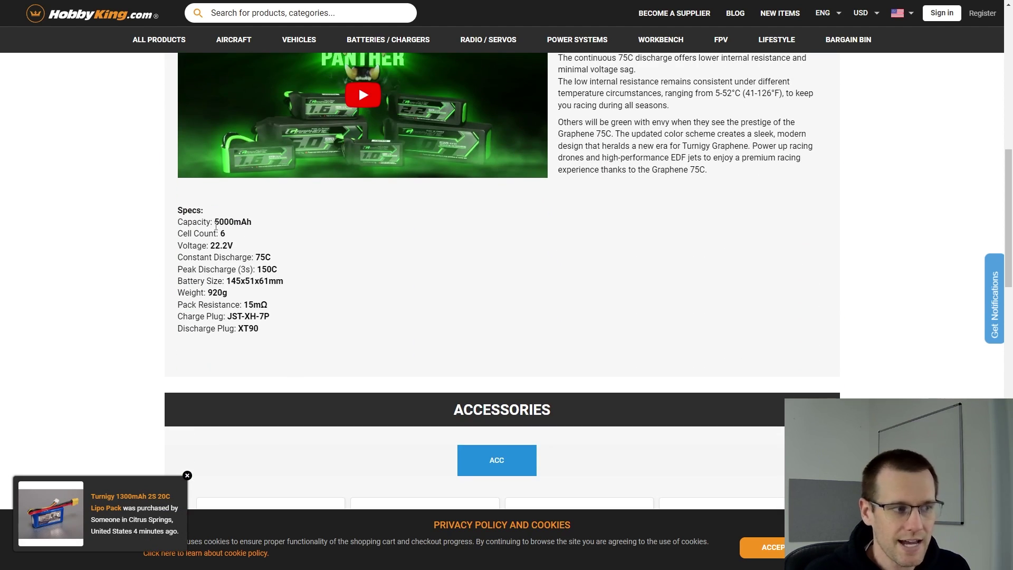
{"action": "left_click_drag", "start_coordinate": [215, 223], "coordinate": [254, 226]}
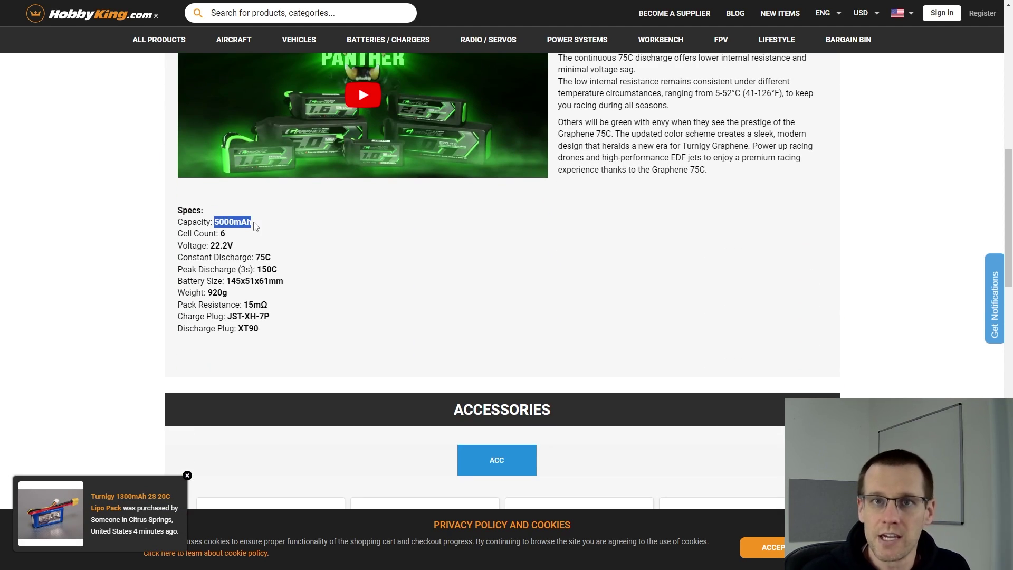
{"action": "left_click_drag", "start_coordinate": [227, 280], "coordinate": [256, 281]}
{"action": "double_click", "coordinate": [264, 282]}
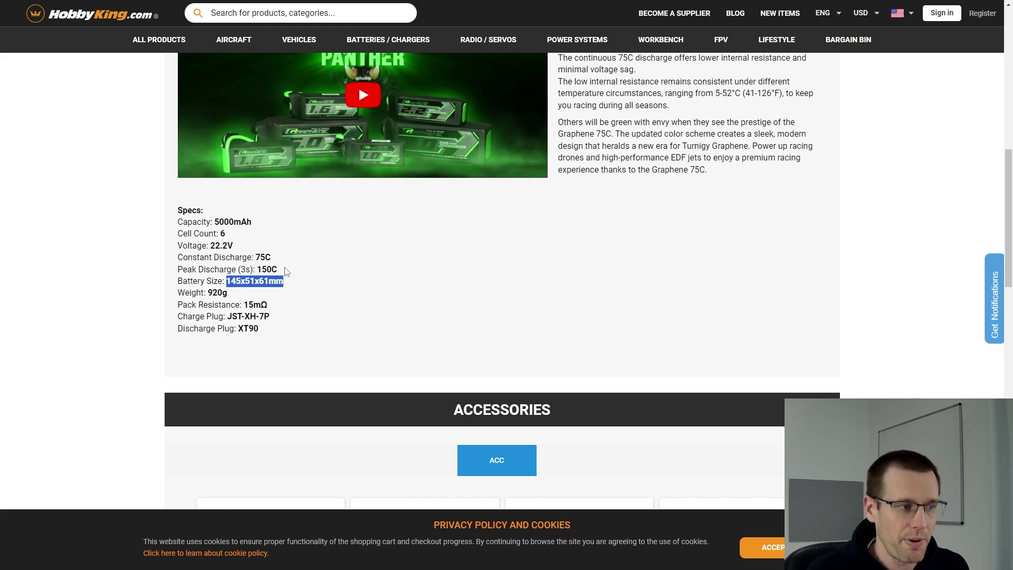
{"action": "left_click", "coordinate": [278, 316]}
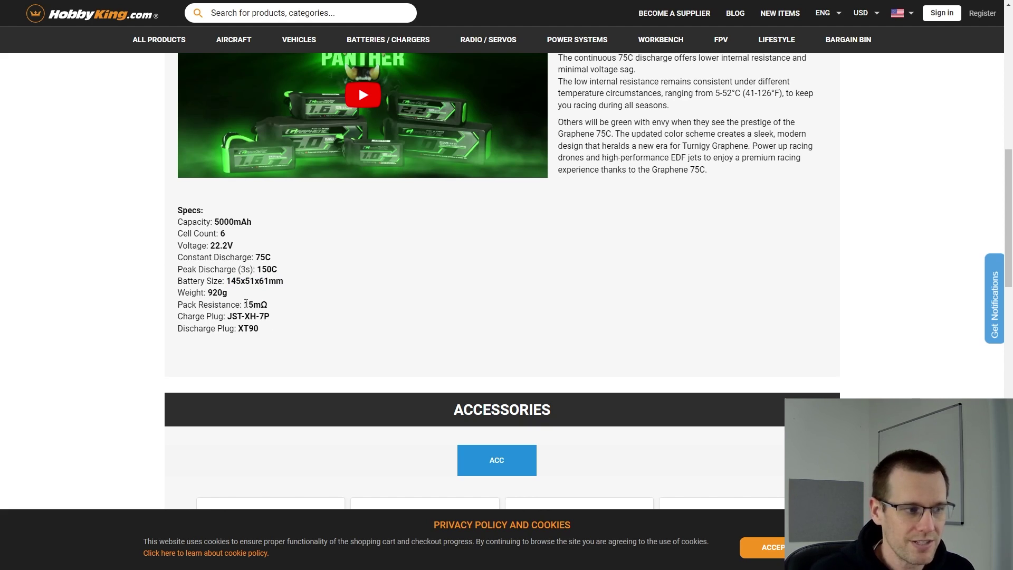
{"action": "left_click_drag", "start_coordinate": [244, 304], "coordinate": [274, 307]}
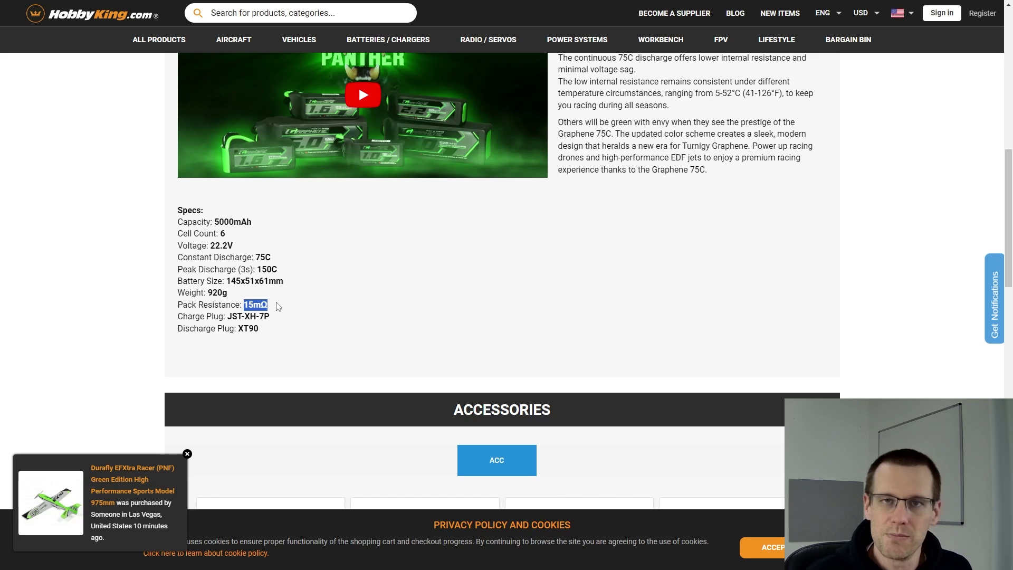
{"action": "left_click", "coordinate": [373, 287]}
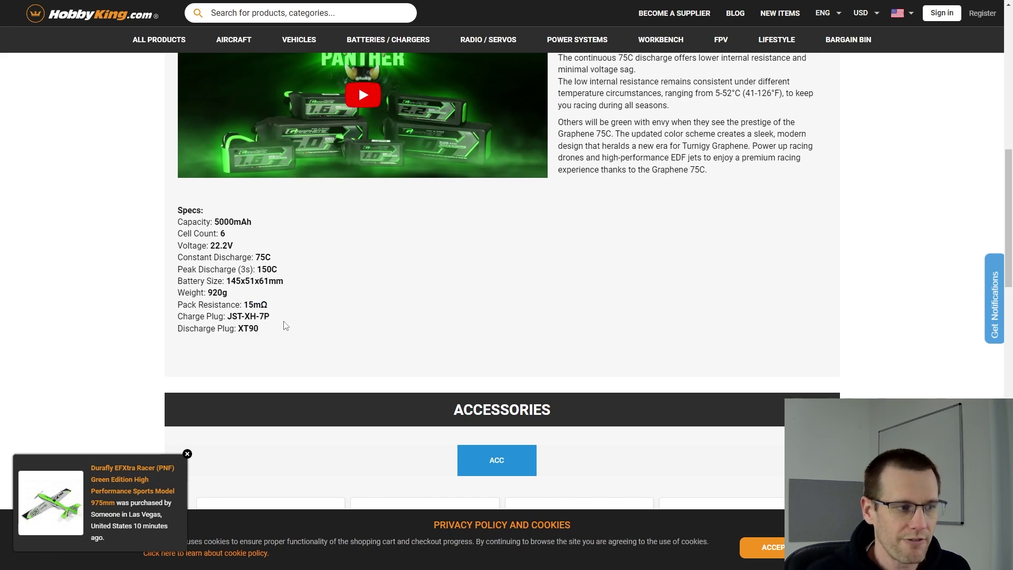
In the Google Sheets LiPo C rating calculator, set the average cell internal resistance to 1.86 milliohm and the pack capacity to 5000 mAh
{"action": "key", "text": "ctrl+Tab"}
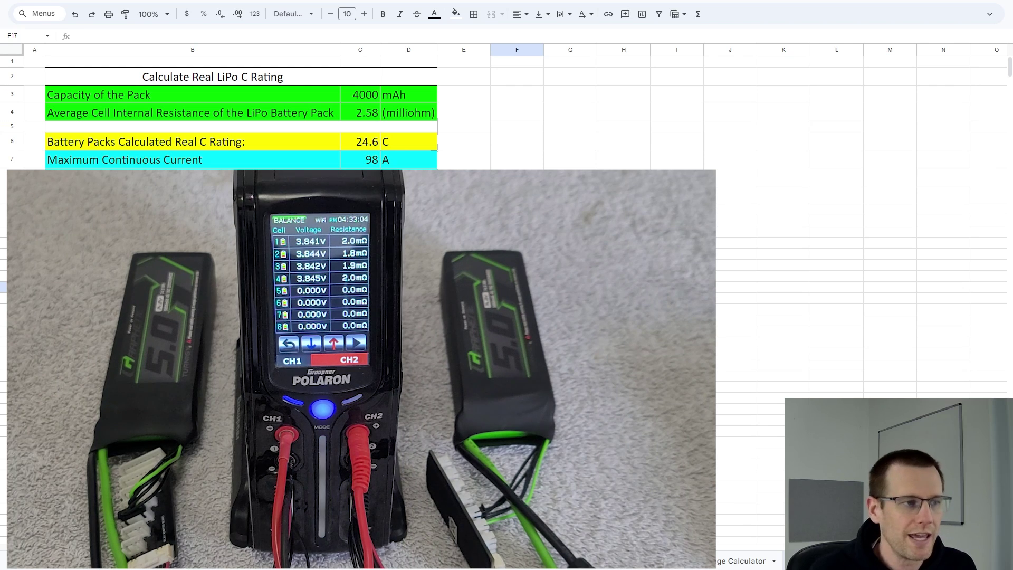
{"action": "left_click", "coordinate": [364, 113]}
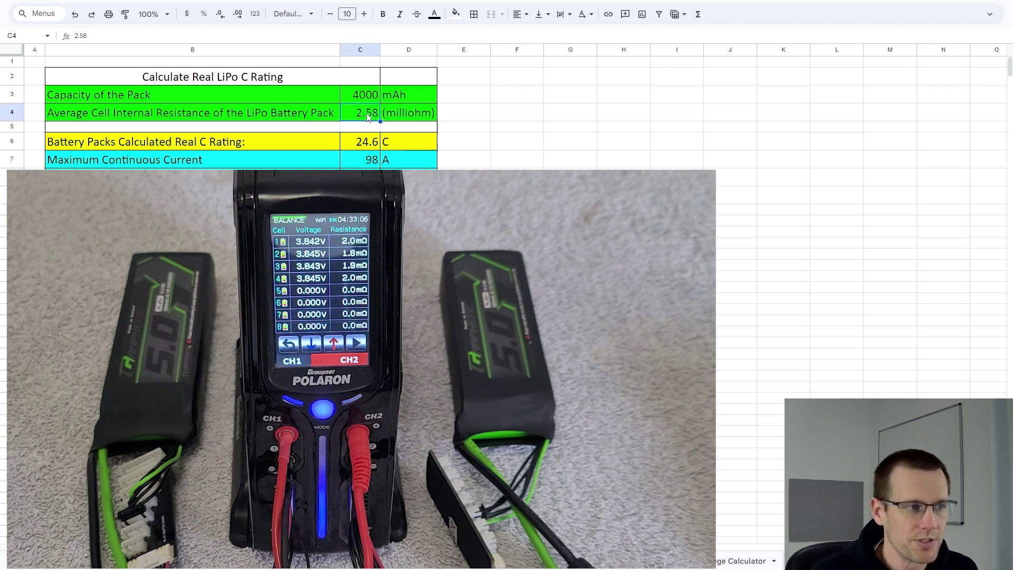
{"action": "type", "text": "1.86"}
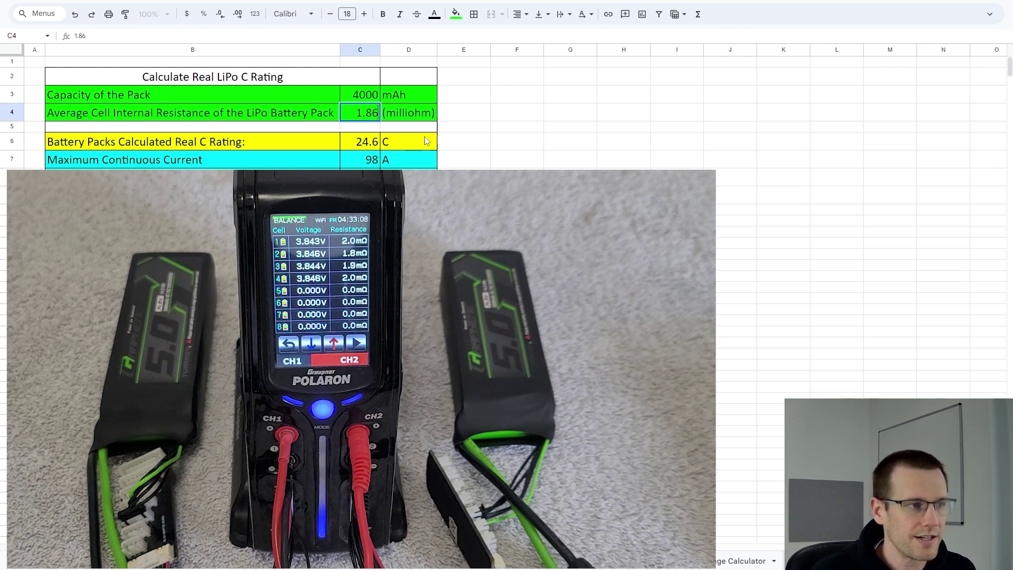
{"action": "key", "text": "Up"}
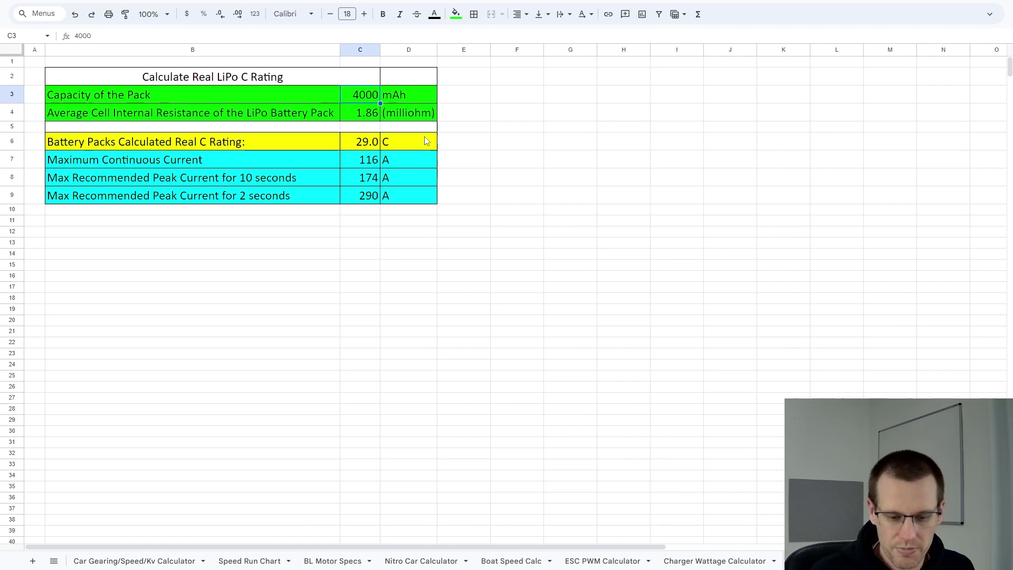
{"action": "type", "text": "5000"}
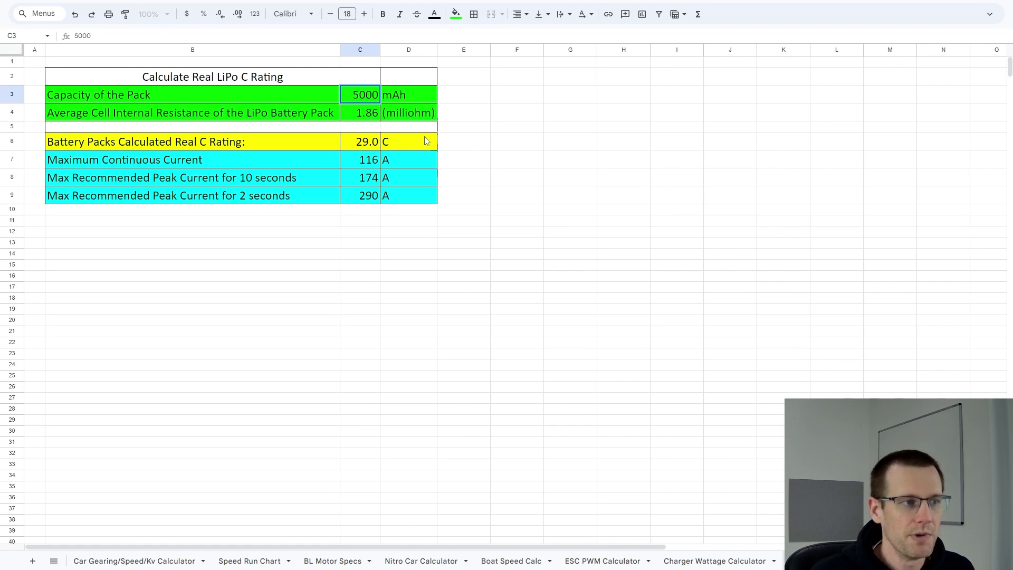
{"action": "key", "text": "Return"}
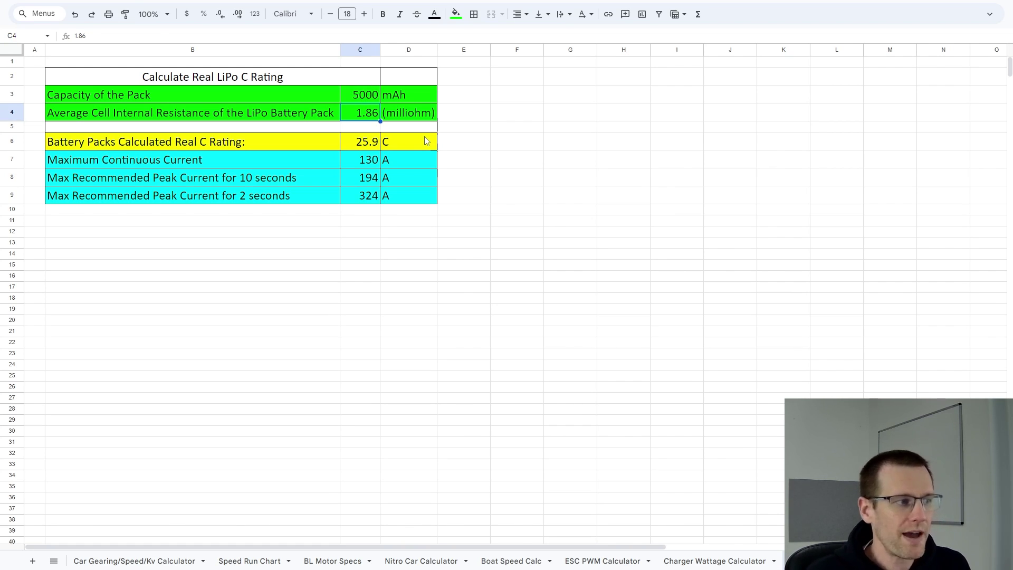
Check the calculated C rating's formula and compute the 4S pack's advertised resistance per cell in F6 with =11/4
{"action": "left_click", "coordinate": [366, 142]}
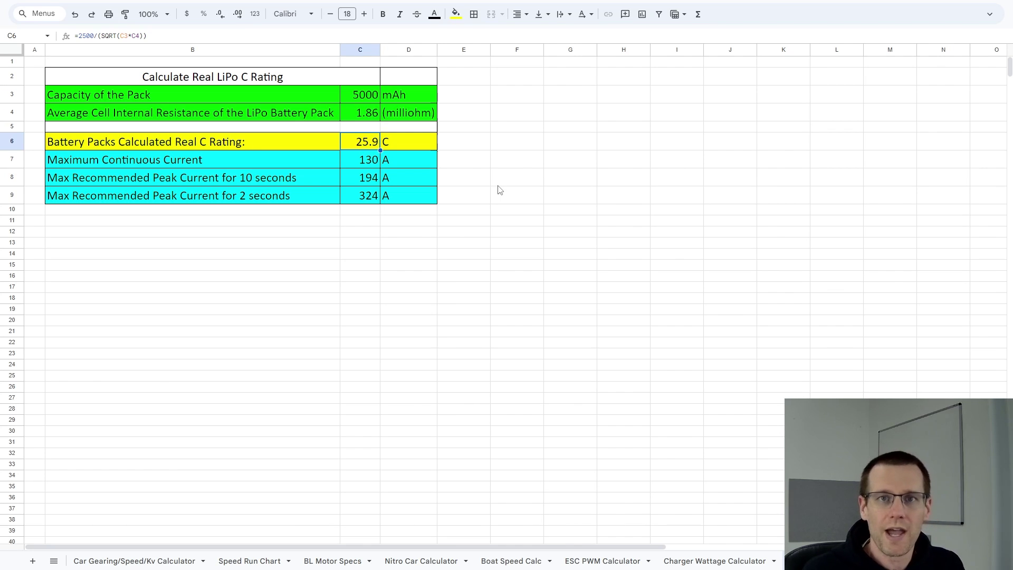
{"action": "left_click", "coordinate": [515, 144]}
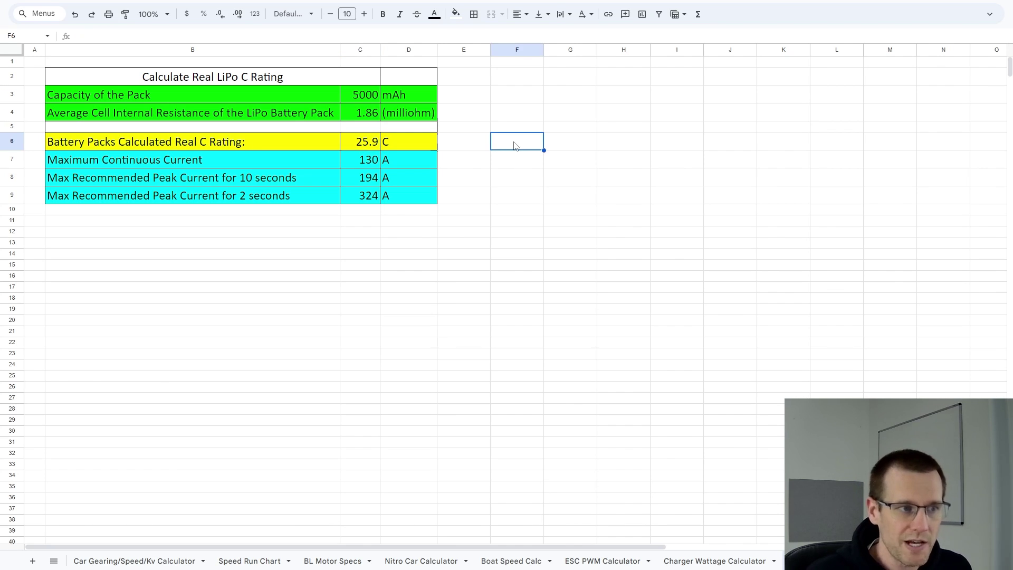
{"action": "type", "text": "="}
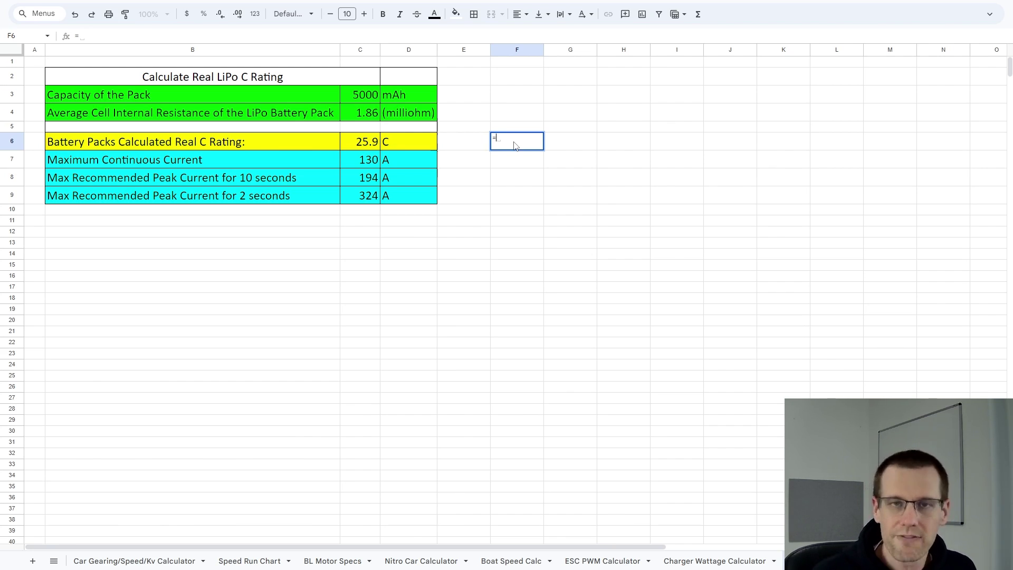
{"action": "type", "text": "11"}
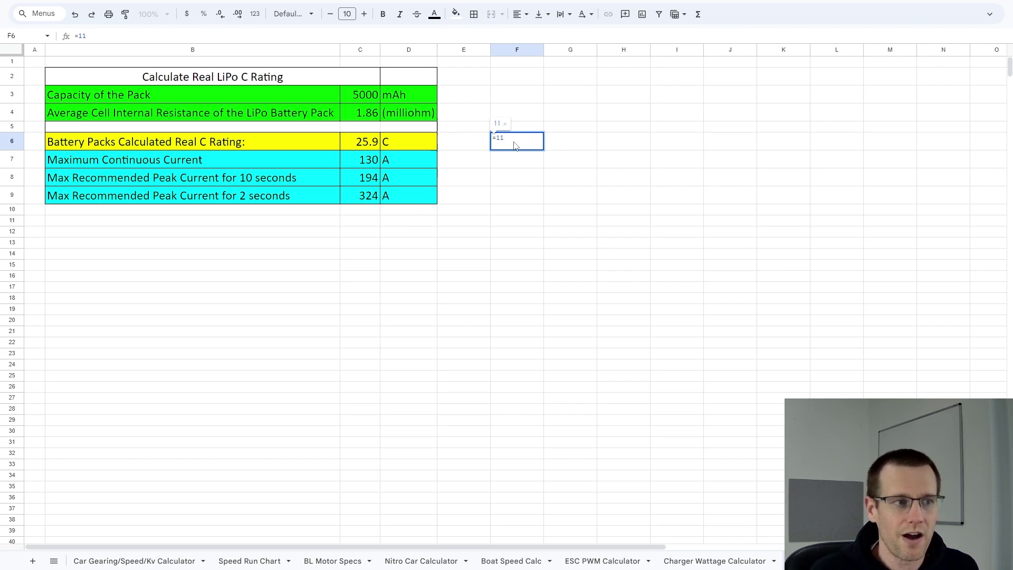
{"action": "type", "text": "/4"}
{"action": "key", "text": "Return"}
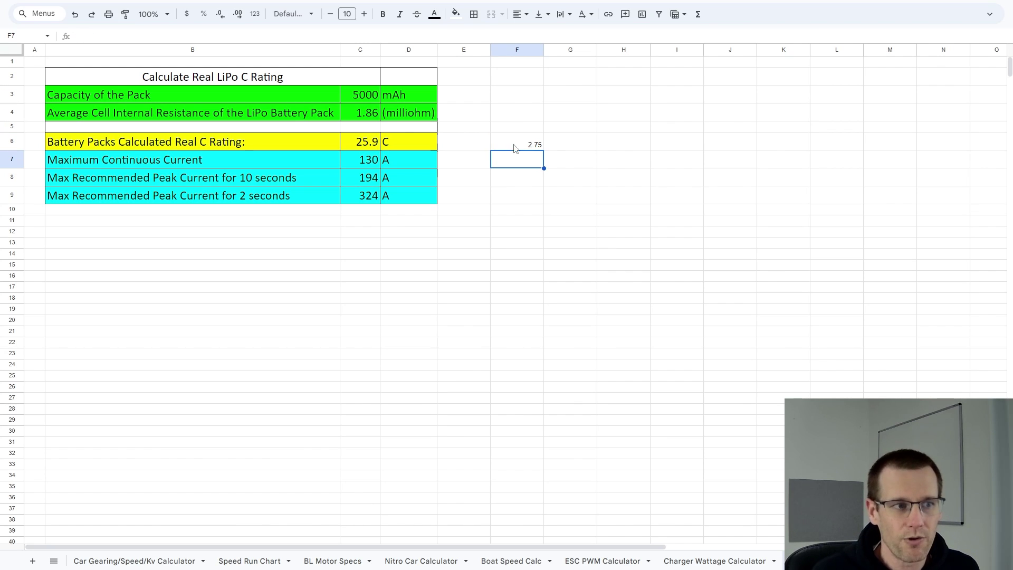
{"action": "key", "text": "Up"}
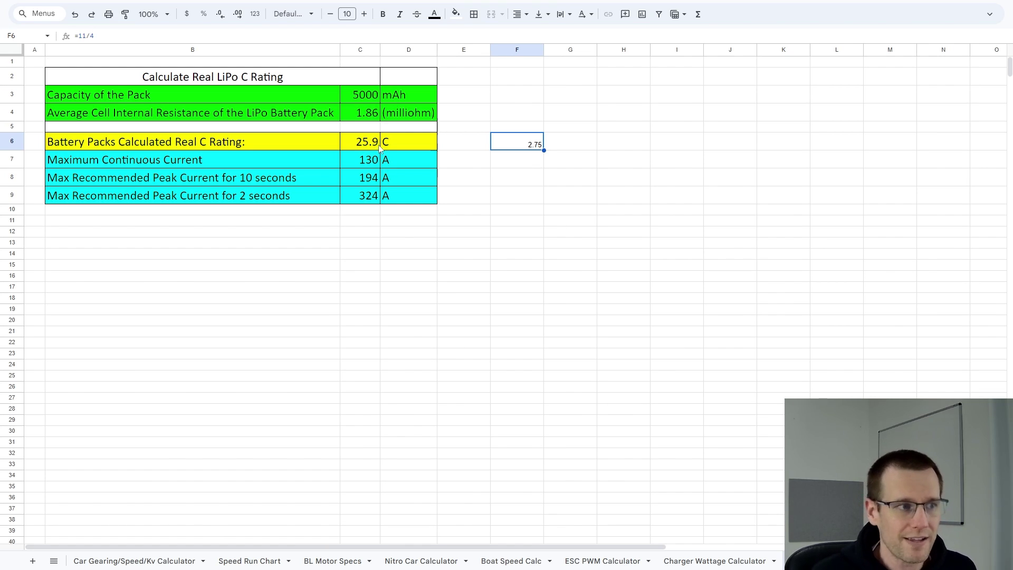
Try 2.75 milliohm as the average cell internal resistance in the C rating calculator and undo the entry
{"action": "left_click", "coordinate": [374, 117]}
{"action": "type", "text": "2.75"}
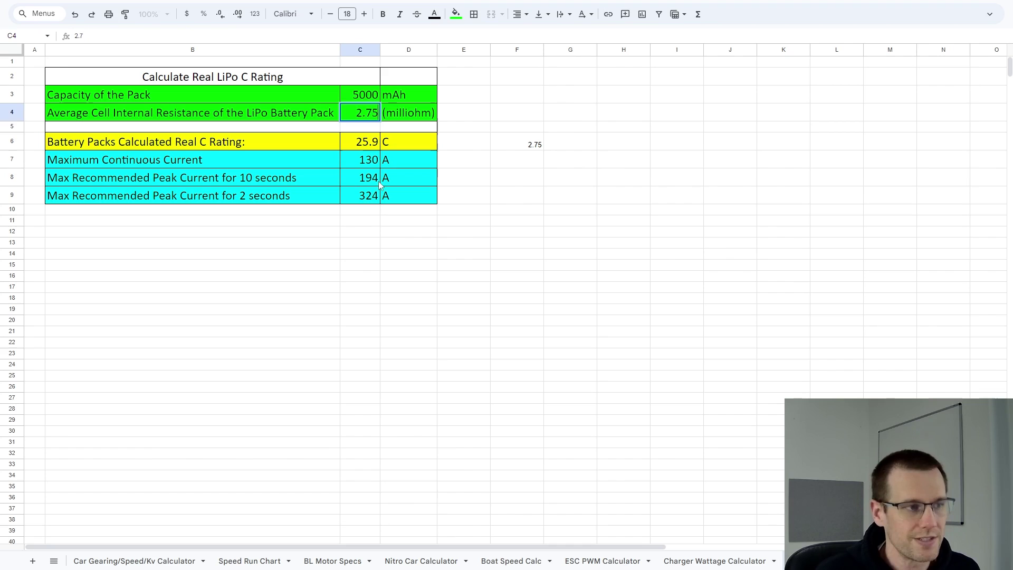
{"action": "key", "text": "Return"}
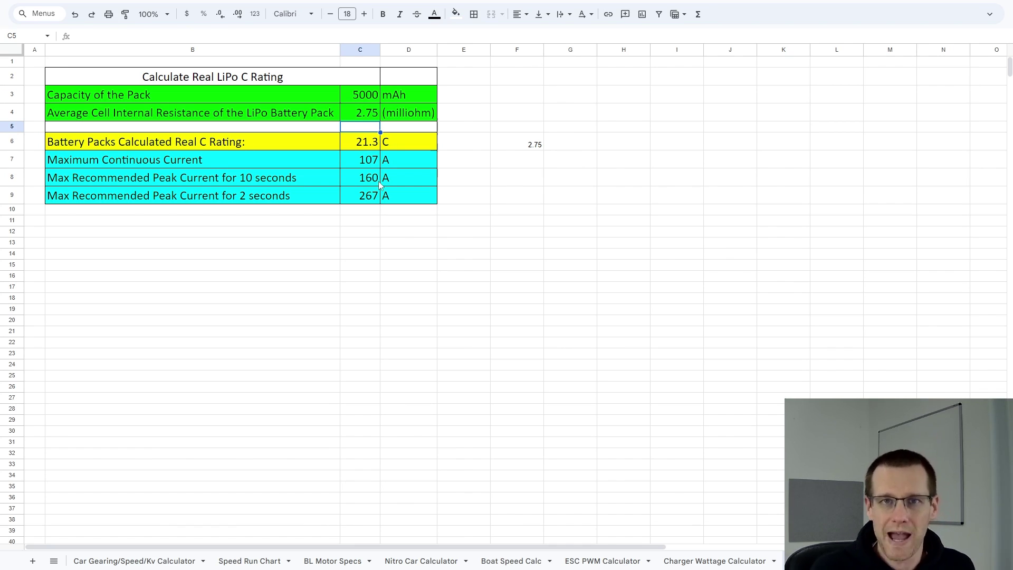
{"action": "key", "text": "ctrl+z"}
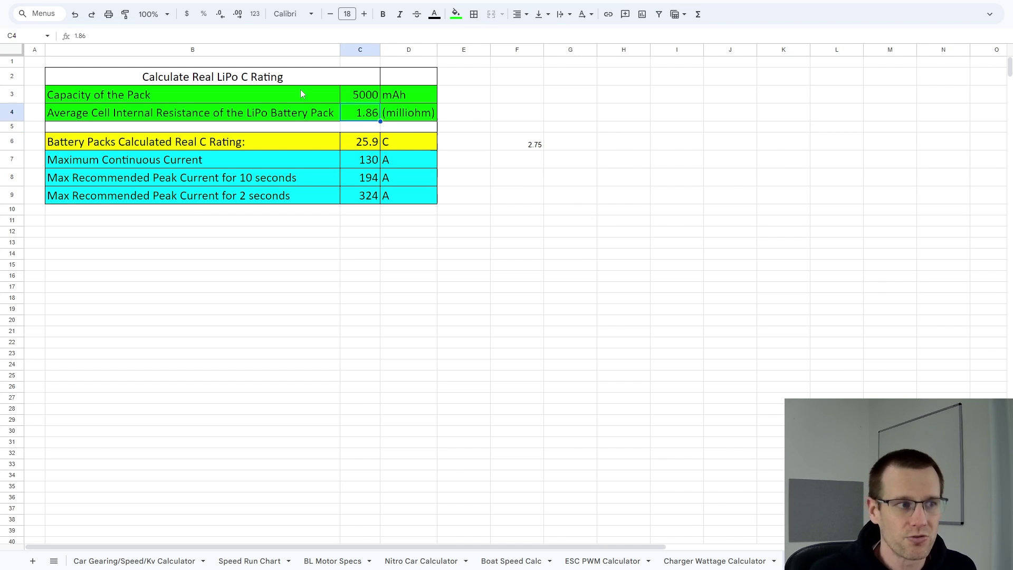
{"action": "left_click", "coordinate": [531, 254]}
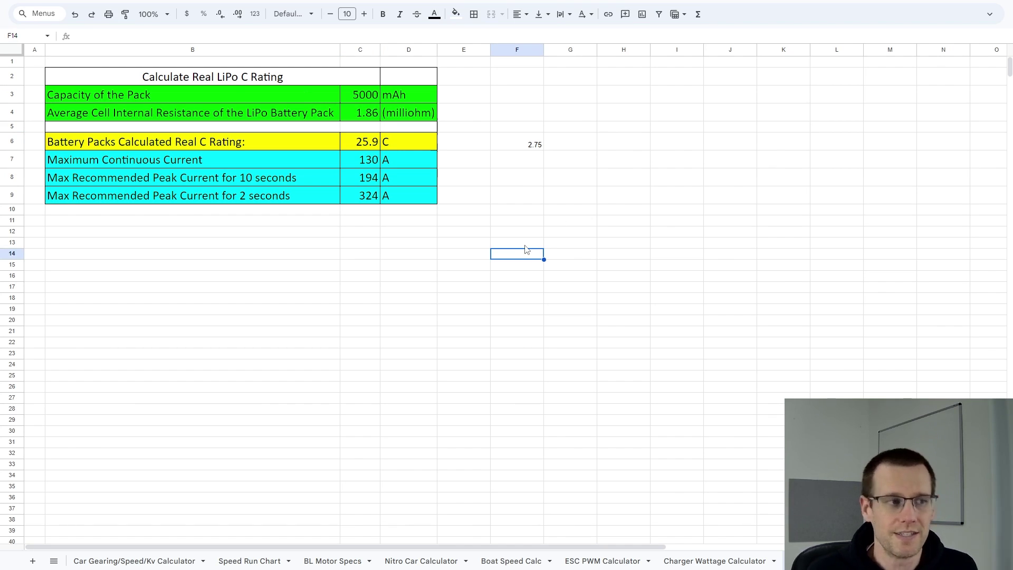
Compute the 6S pack's advertised resistance per cell in F6 with =15/6 and undo the entry
{"action": "left_click", "coordinate": [535, 142]}
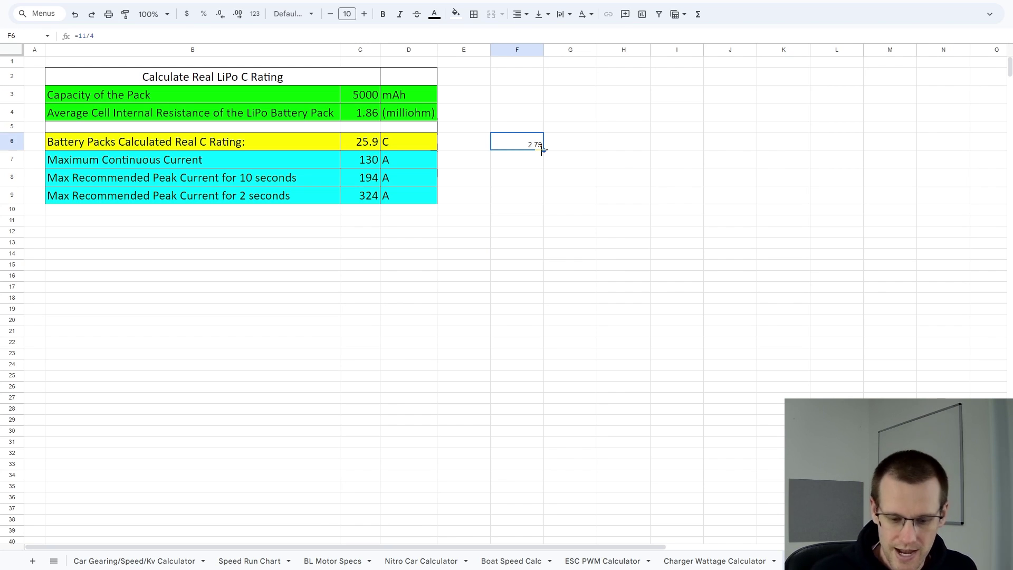
{"action": "key", "text": "BackSpace"}
{"action": "type", "text": "=15/6"}
{"action": "key", "text": "Return"}
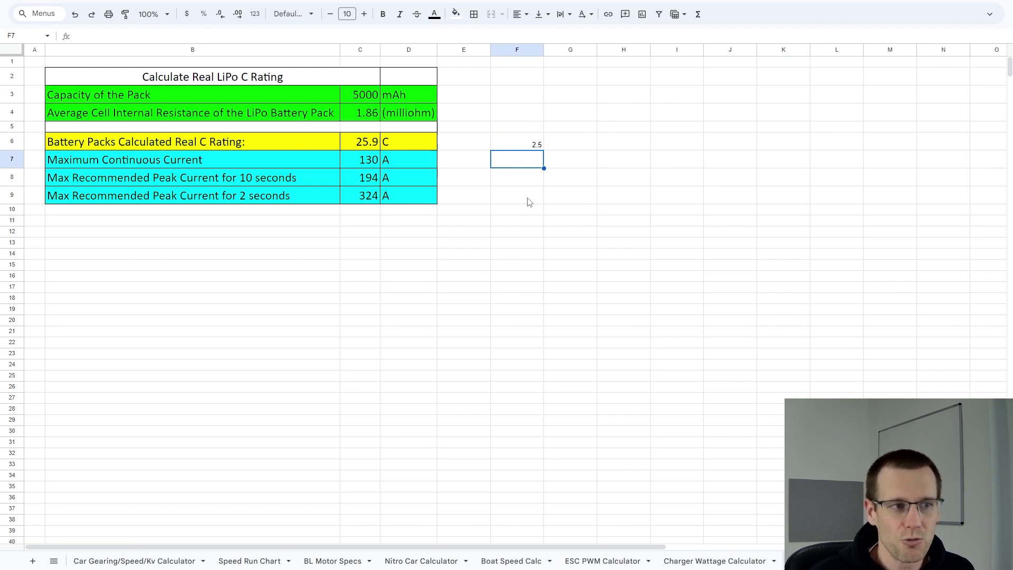
{"action": "key", "text": "ctrl+z"}
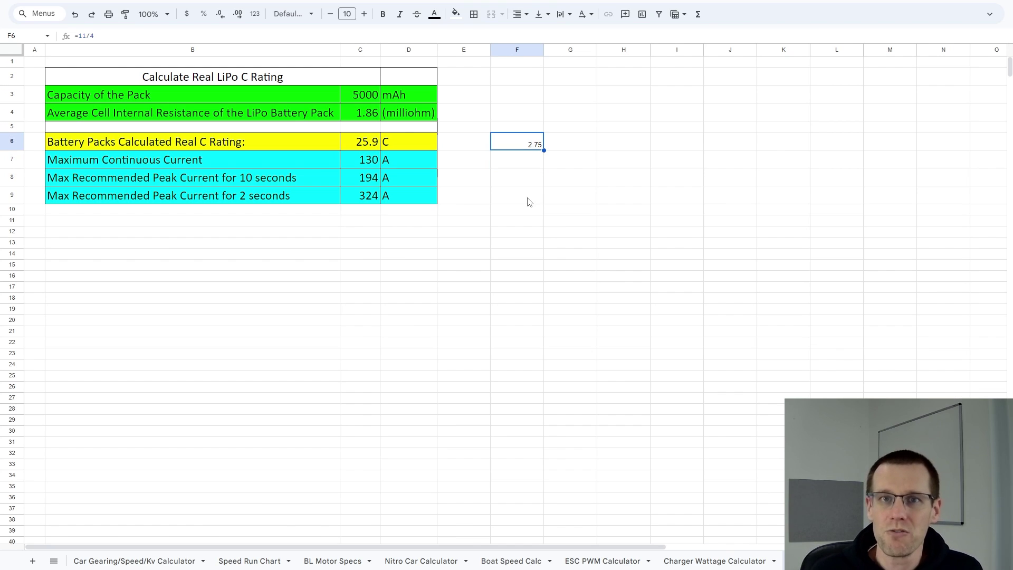